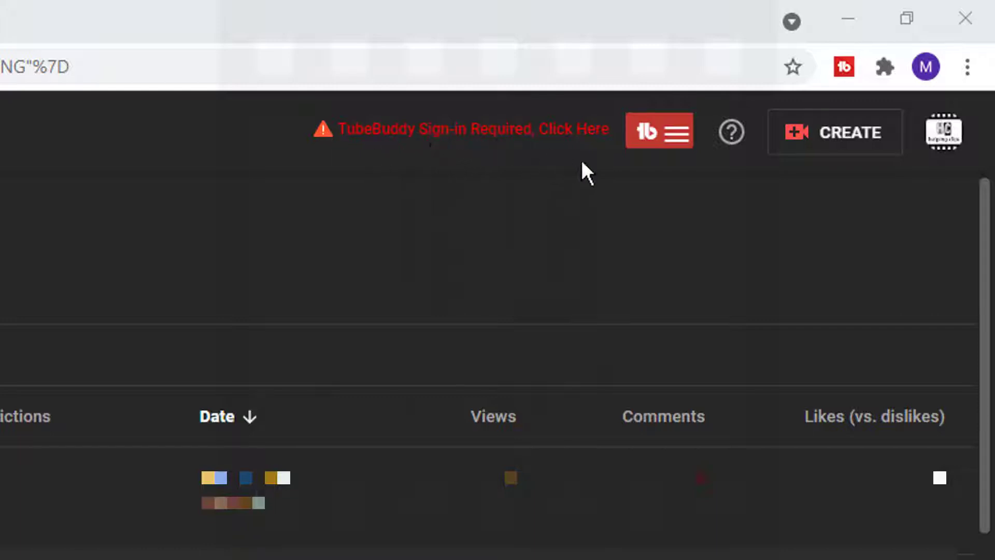
# Sign in to TubeBuddy with the YouTube channel's Google account and allow access.
pyautogui.click(514, 131)
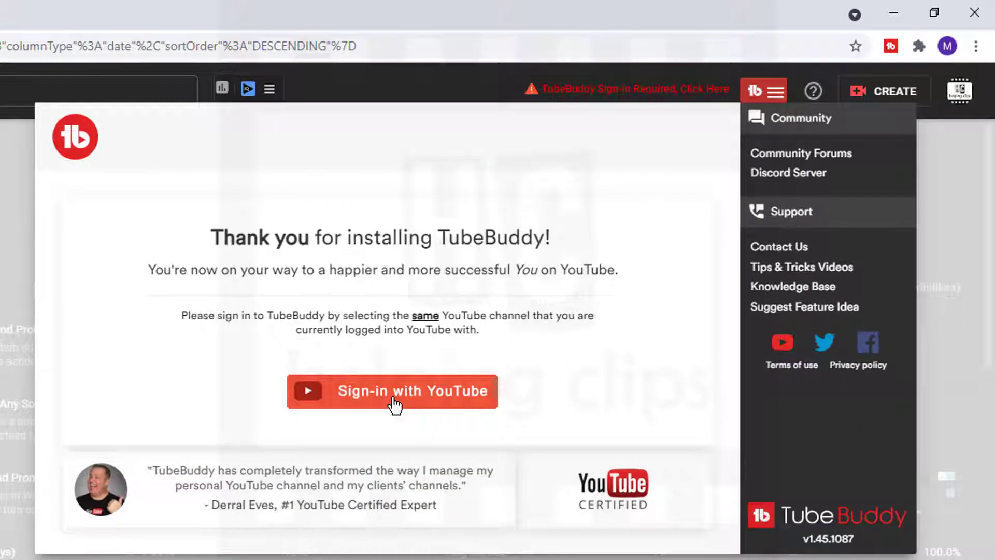
pyautogui.click(395, 398)
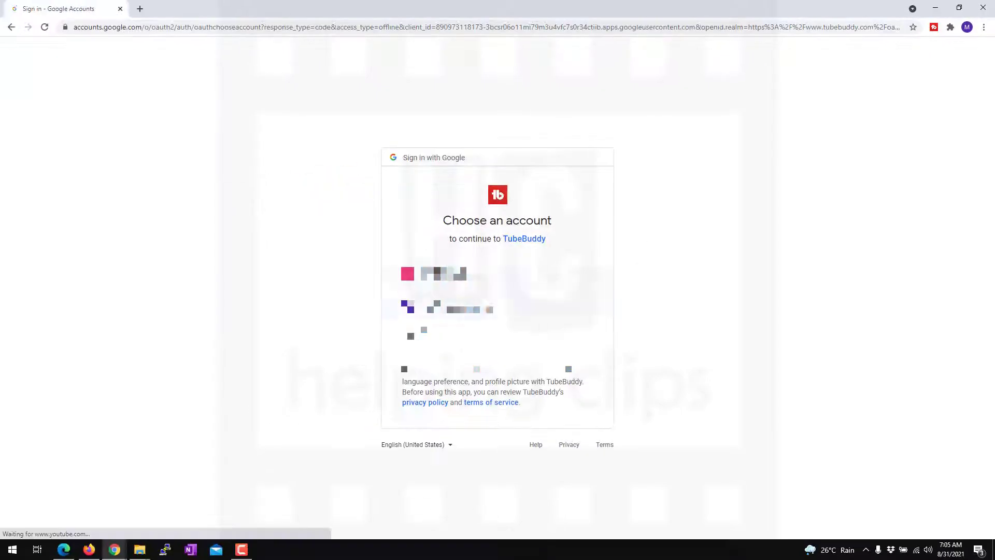
pyautogui.click(443, 340)
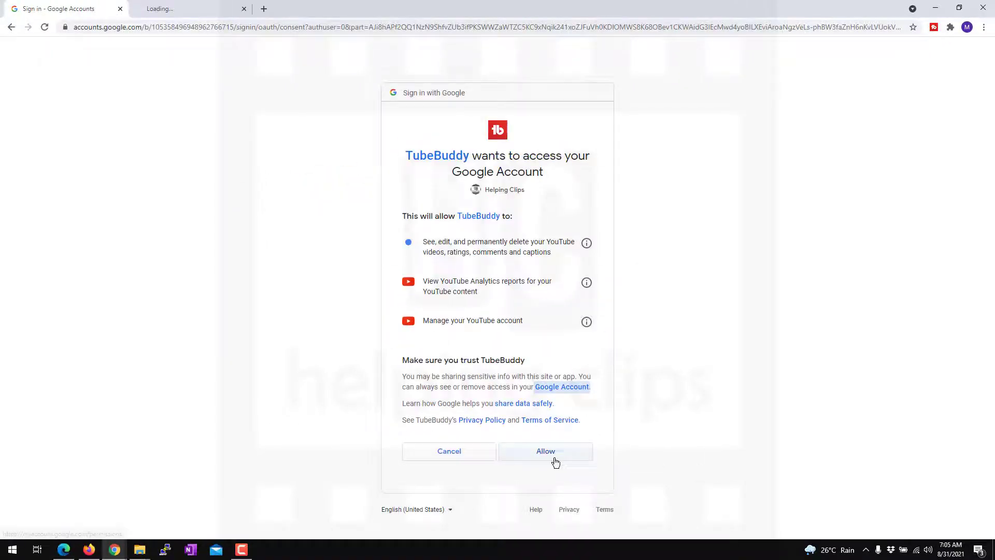
pyautogui.click(558, 393)
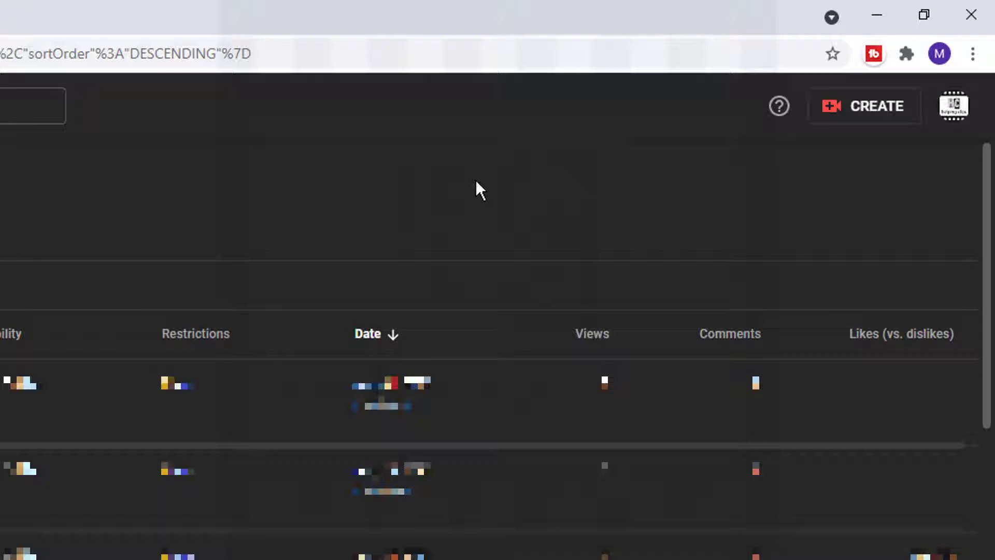
# Activate the TubeBuddy extension on the channel content page and reload it.
pyautogui.click(871, 55)
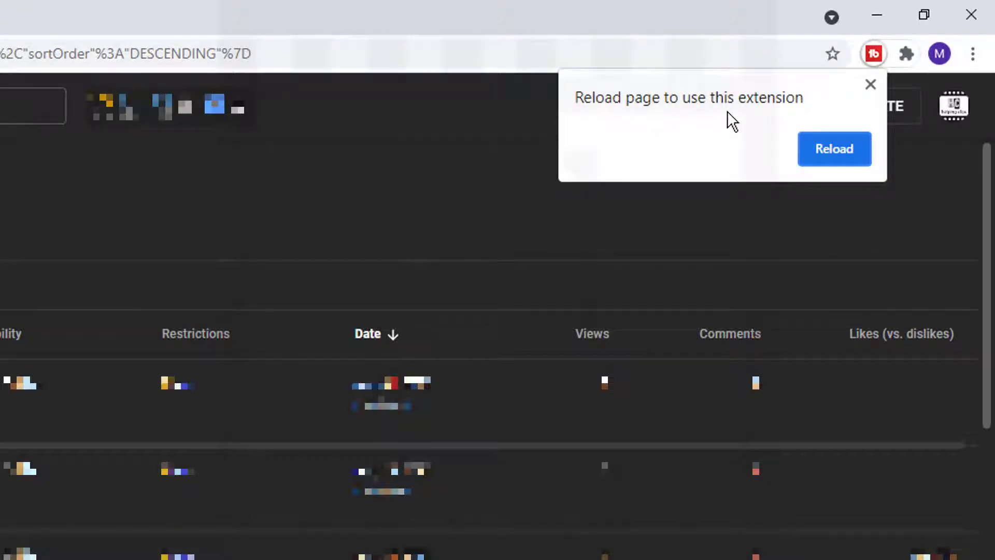
pyautogui.click(832, 145)
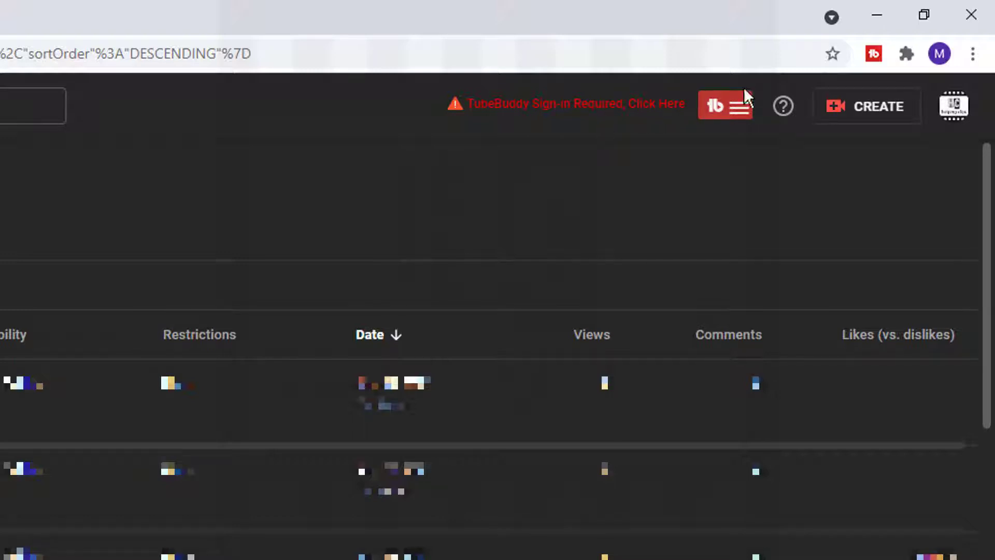
# Open the TubeBuddy extension's Manage extensions page from its toolbar icon menu.
pyautogui.rightClick(874, 54)
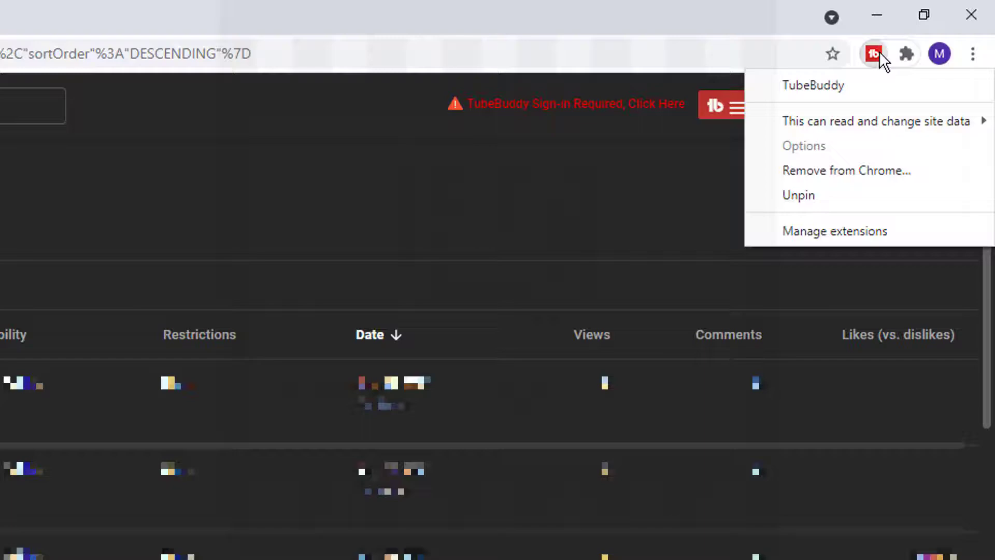
pyautogui.click(836, 235)
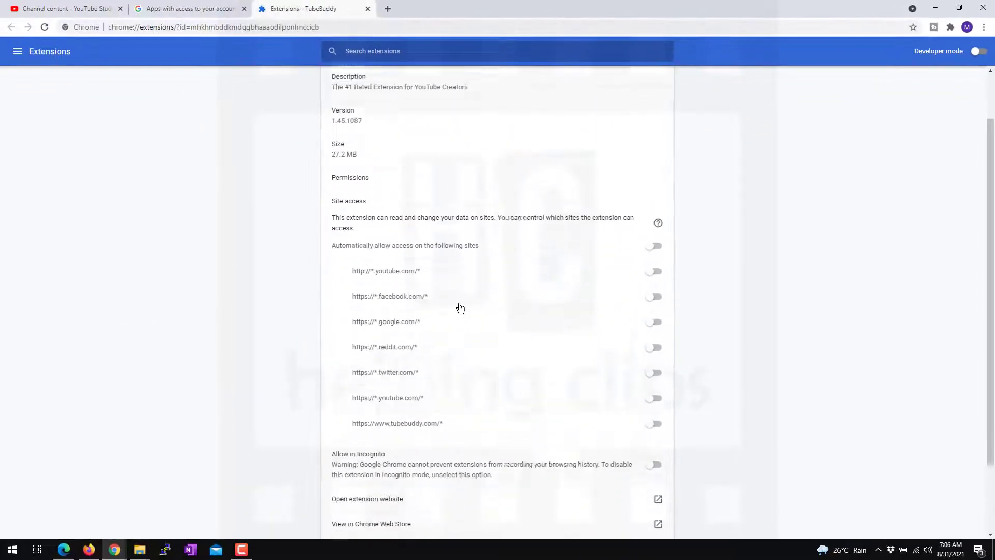
pyautogui.scroll(-3, 460, 308)
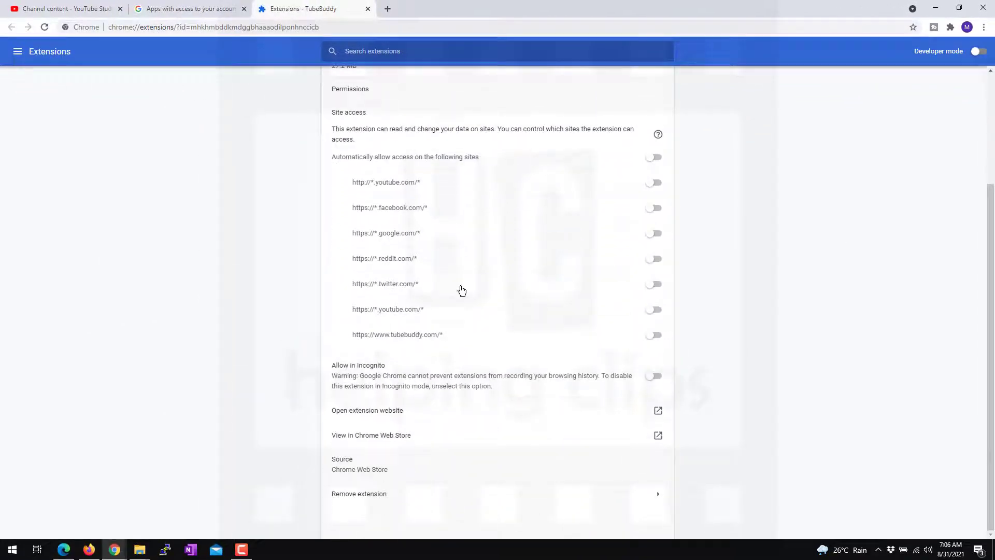
pyautogui.scroll(3, 417, 194)
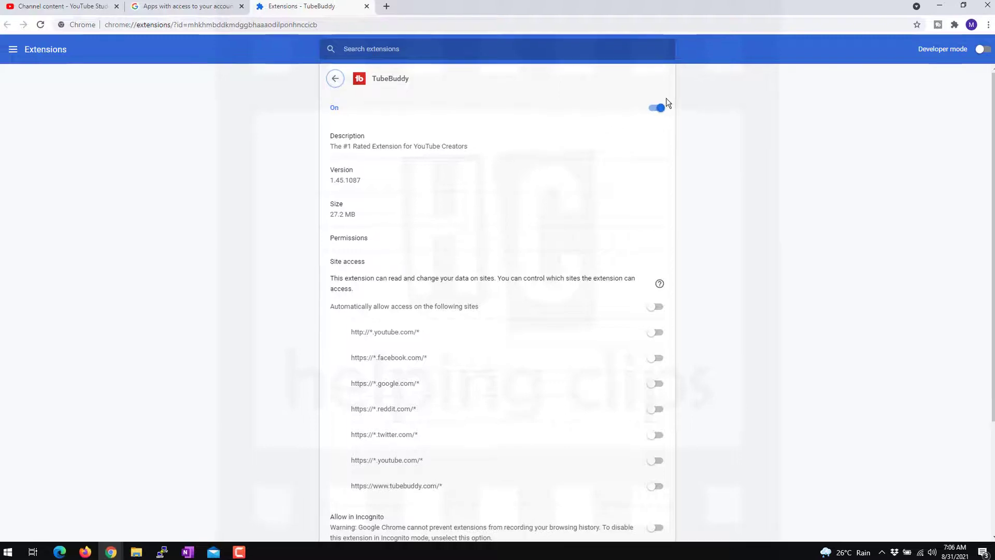
pyautogui.scroll(-3, 497, 303)
pyautogui.scroll(-2, 498, 303)
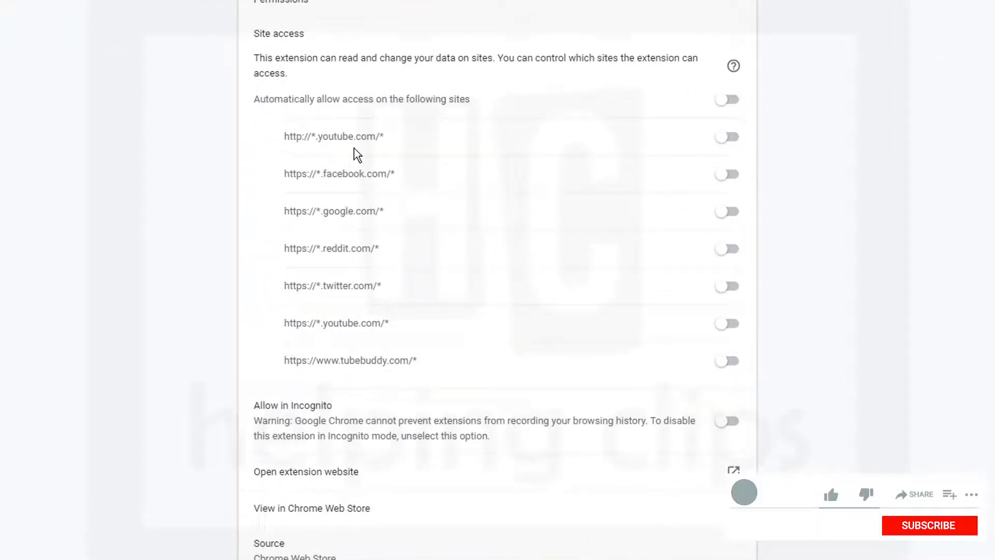
pyautogui.click(730, 136)
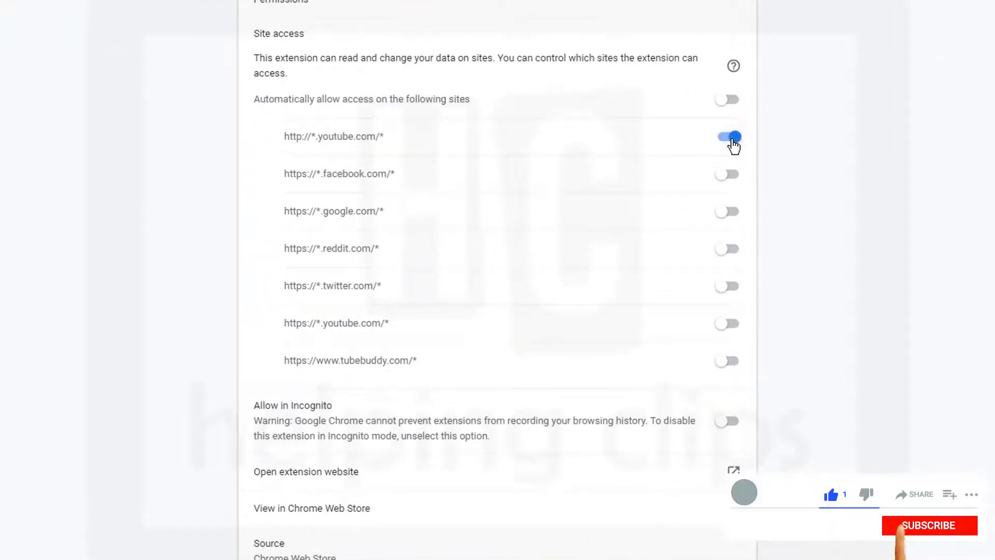
pyautogui.click(725, 325)
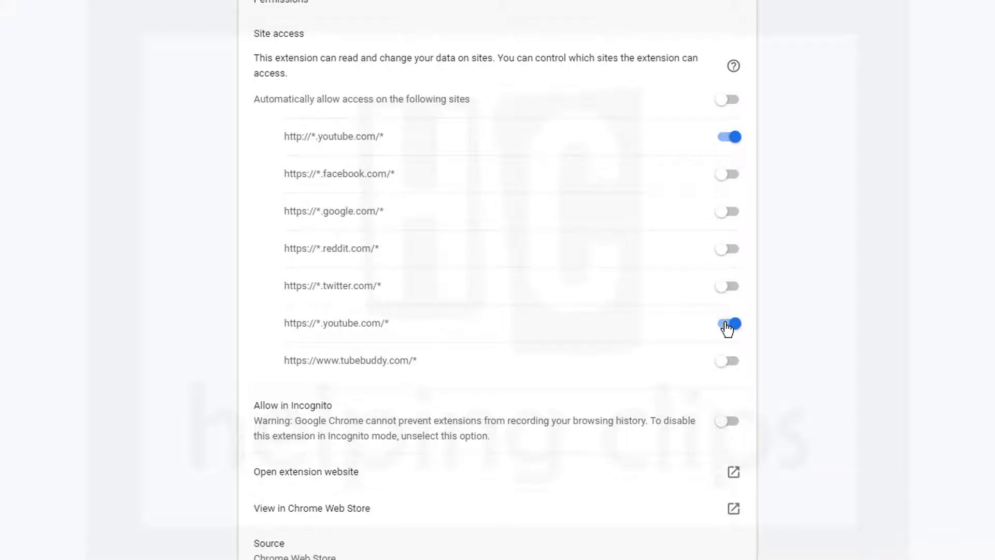
pyautogui.click(723, 366)
pyautogui.scroll(3, 652, 340)
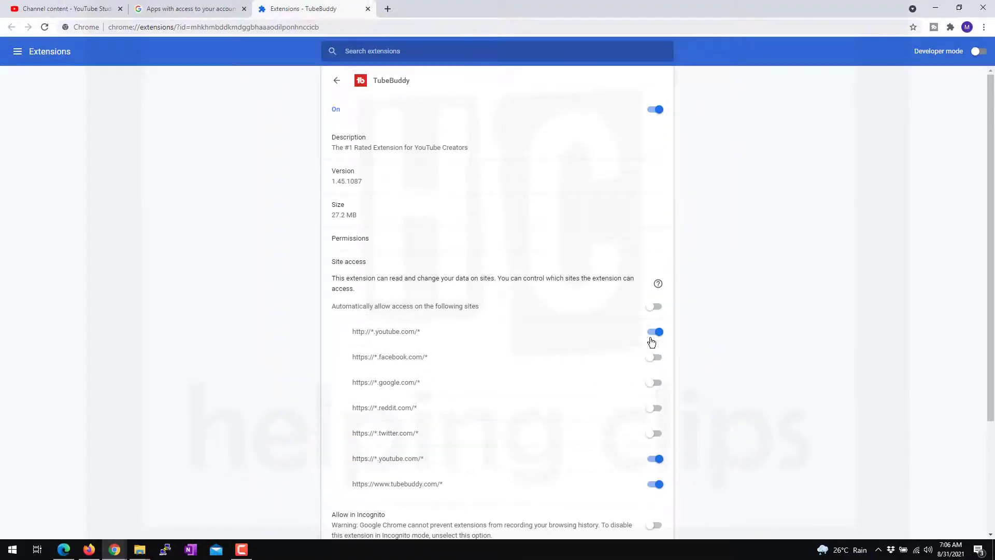
pyautogui.click(66, 8)
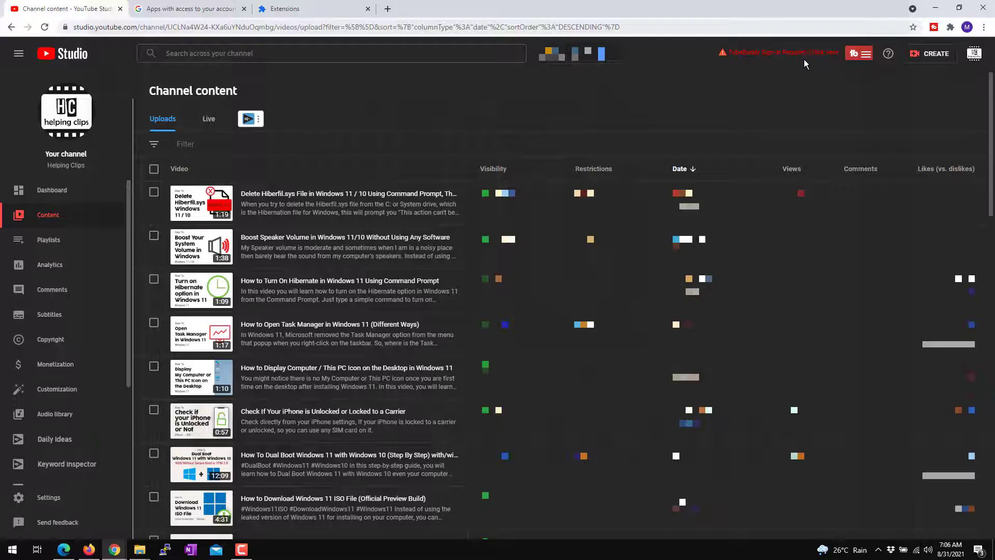